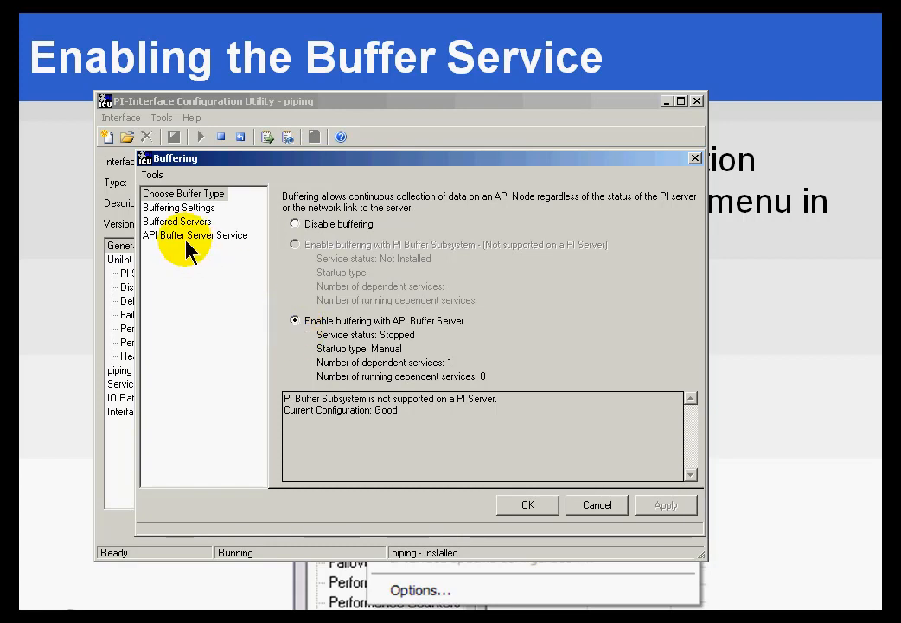
Review the buffering settings, buffered servers list and chosen buffer type, and close the Buffering dialog without changes
click(182, 209)
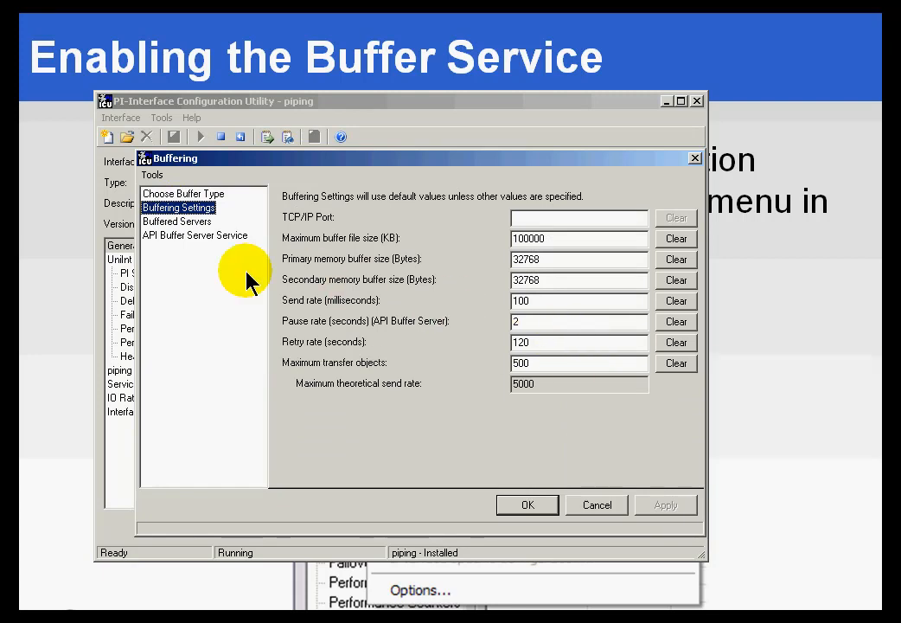
click(569, 237)
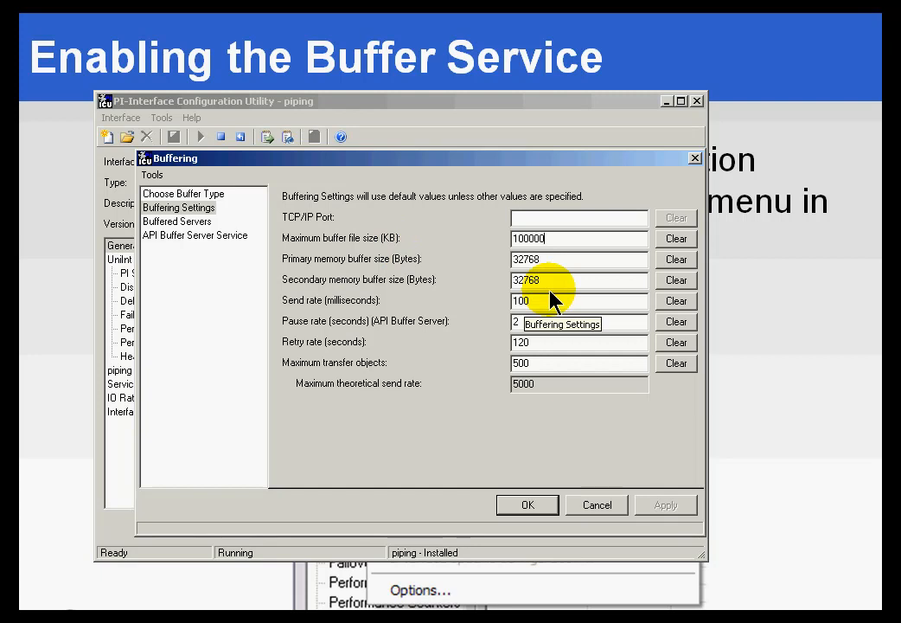
click(158, 225)
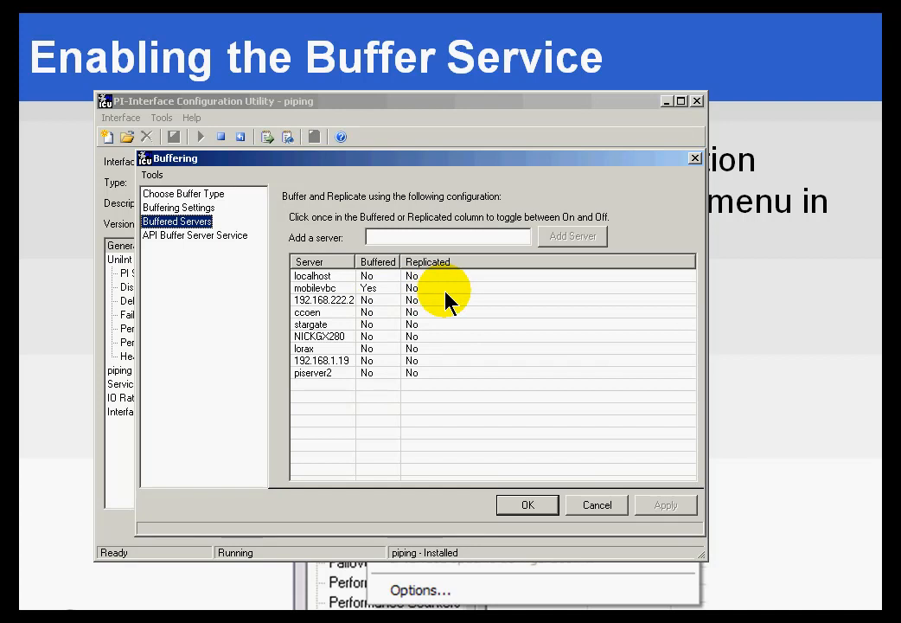
click(349, 291)
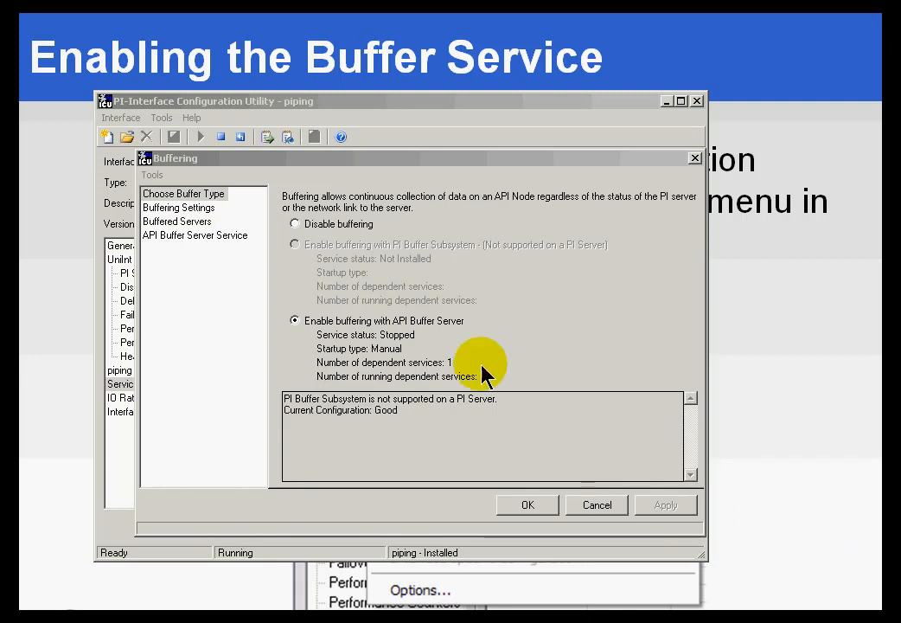
click(402, 161)
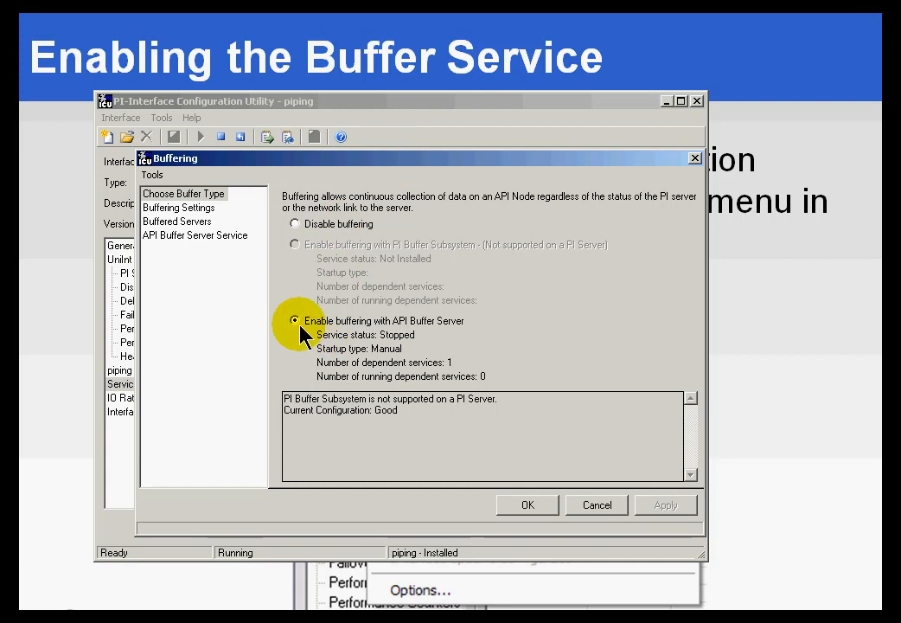
click(599, 506)
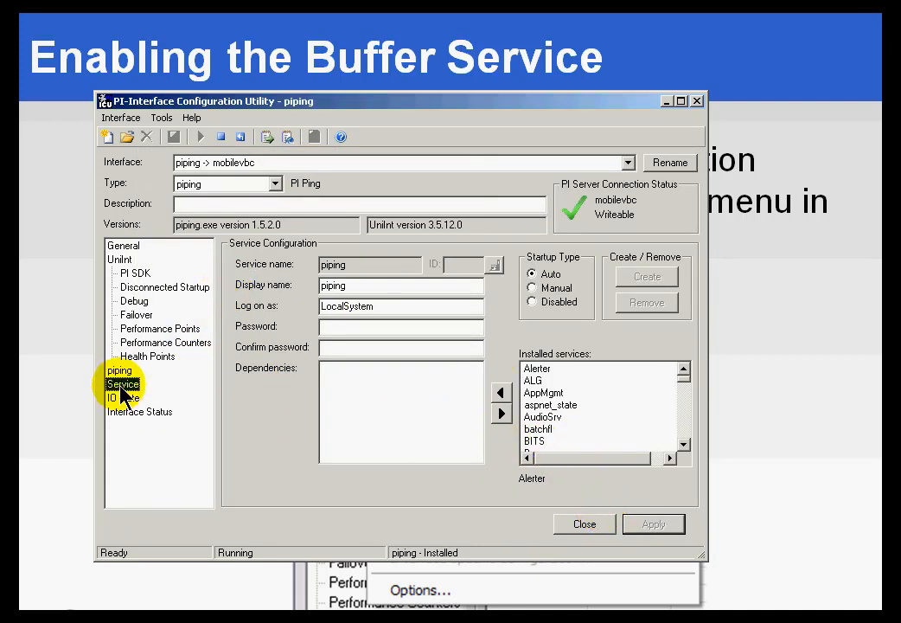
Reload the piping interface's service configuration and let PI-ICU set Bufserv as a dependency of the piping service
click(346, 384)
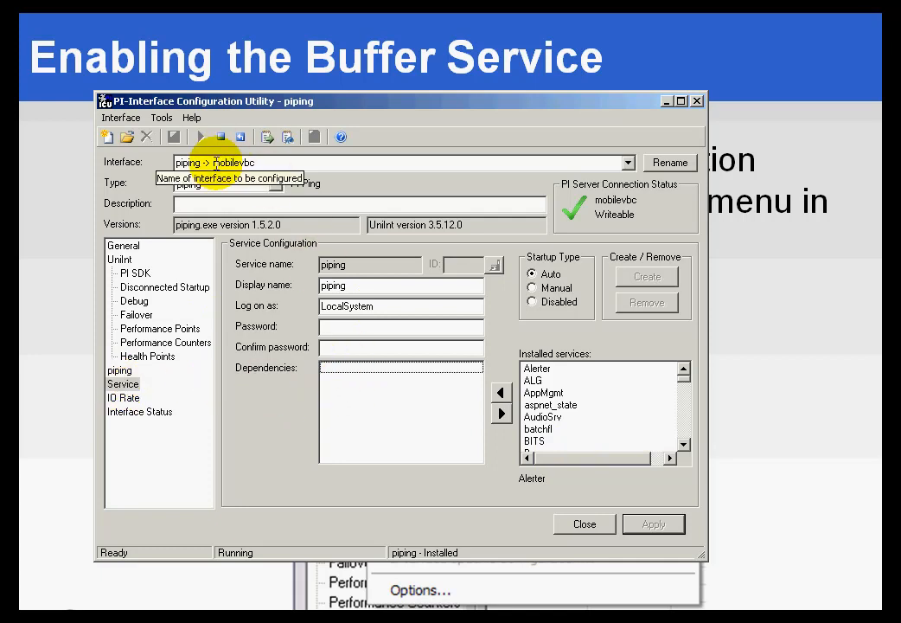
click(126, 247)
click(123, 384)
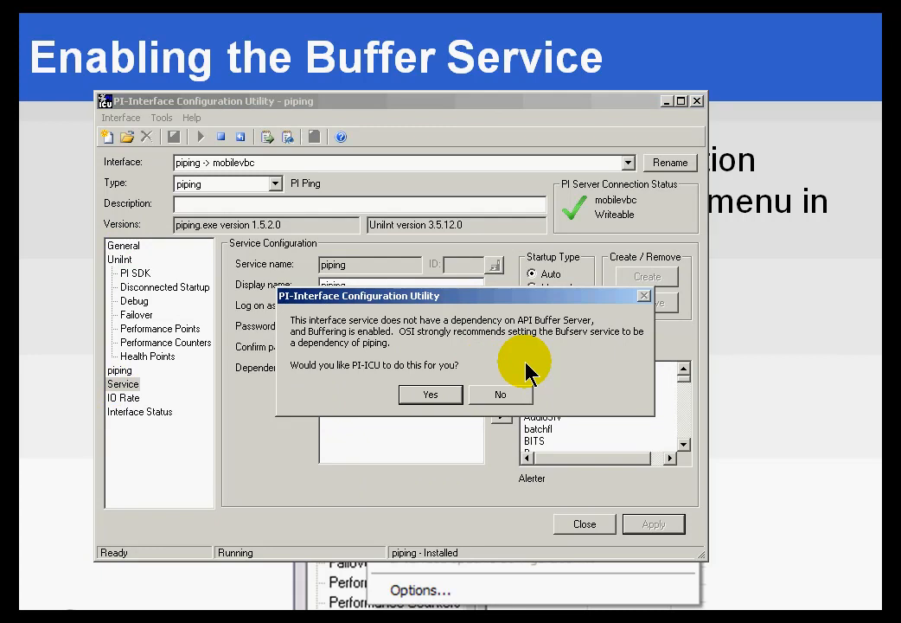
click(433, 395)
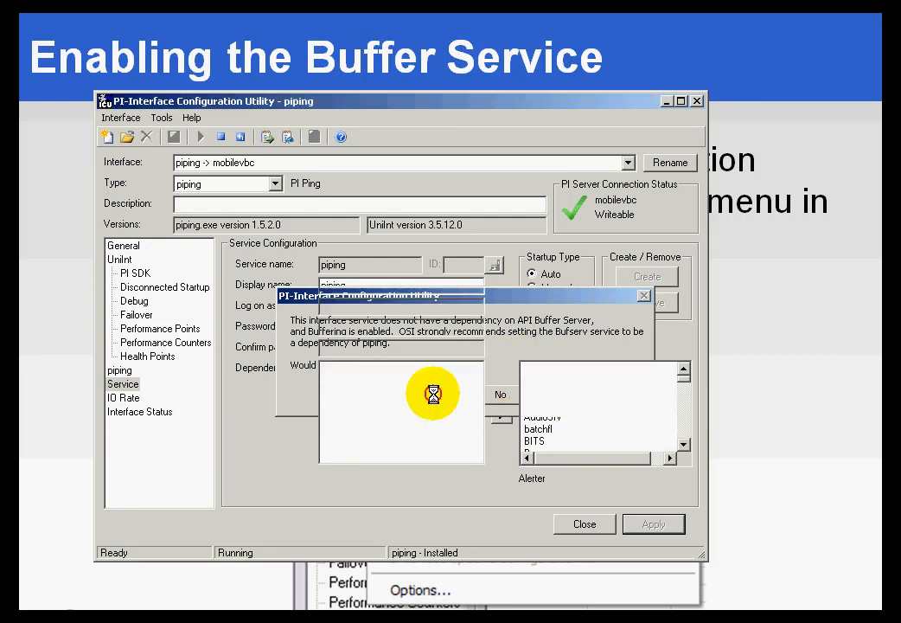
click(333, 368)
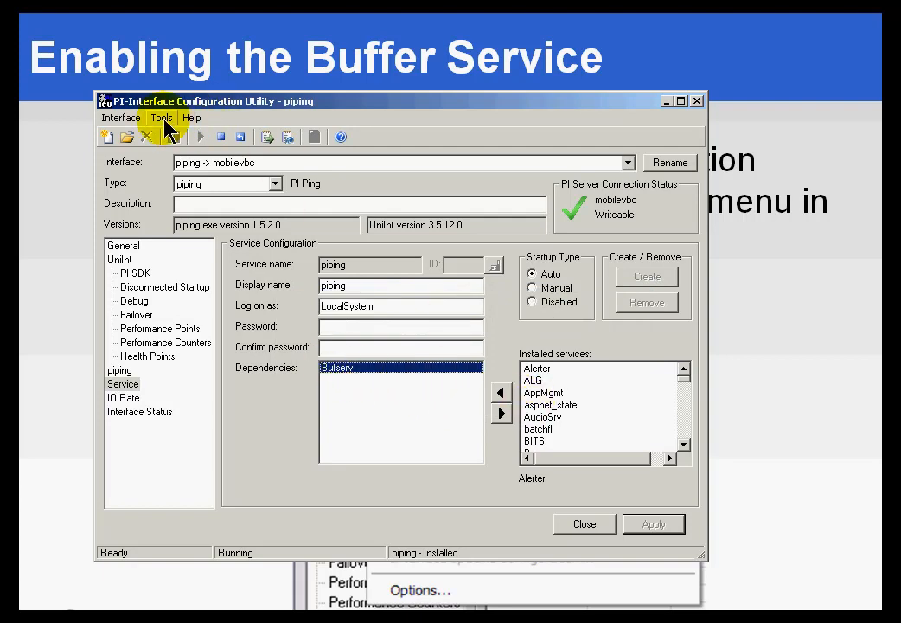
Check the API Buffer Server's dependent services in the Buffering dialog and close it without changes
click(164, 119)
click(177, 148)
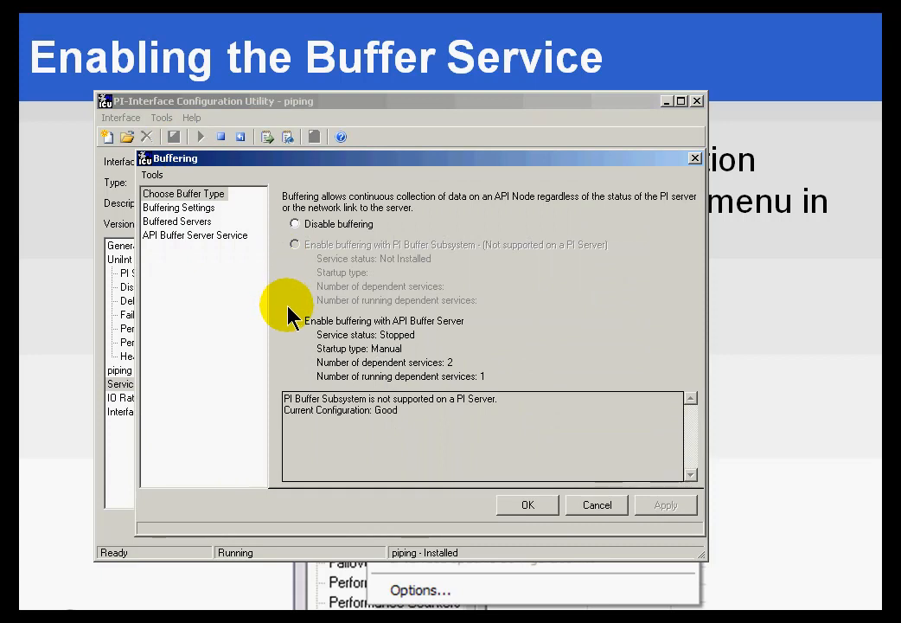
click(597, 504)
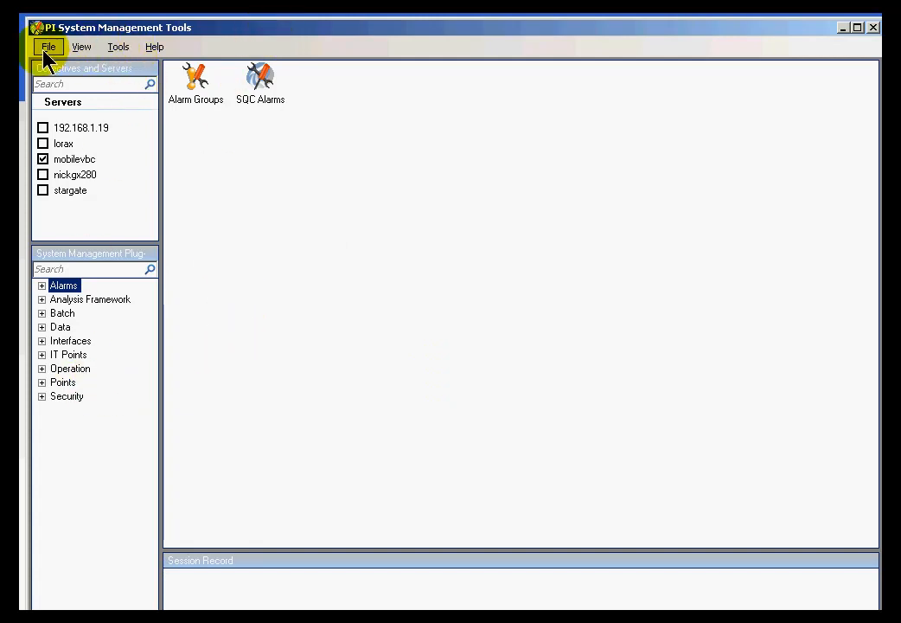
In PI System Management Tools, view the Buffer Server configuration under Interfaces and inspect the Bufserv Utility diagnostics
click(41, 341)
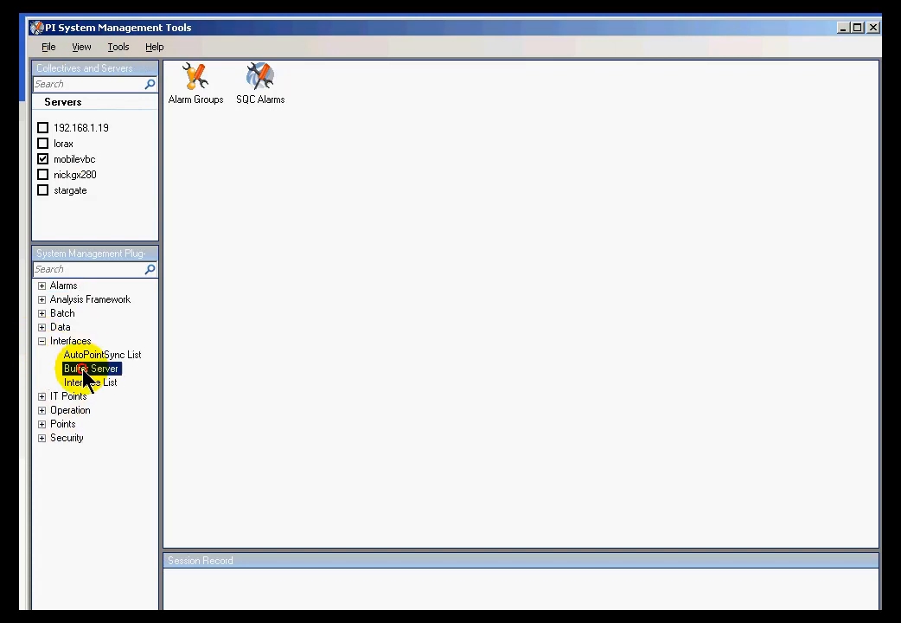
click(84, 371)
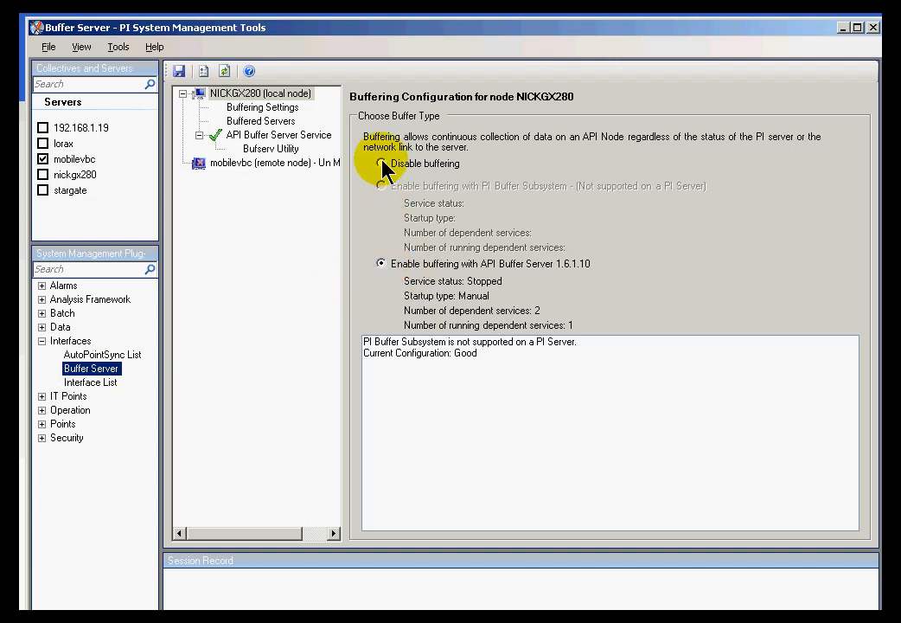
click(258, 151)
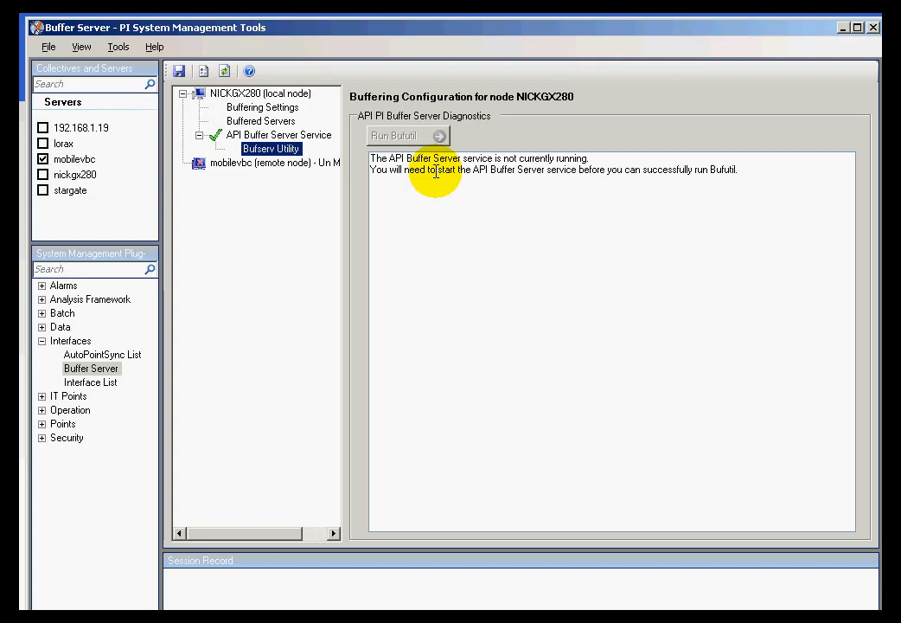
Switch to the PI-Interface Configuration Utility and load the opcint3 -> mobilevbc interface with its general settings shown
key(alt+Tab)
key(Tab)
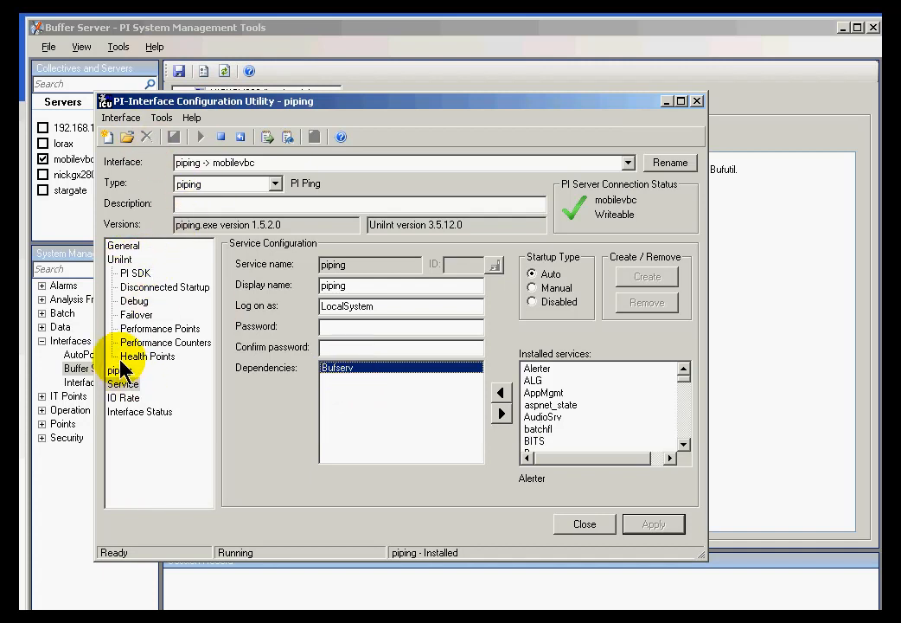
click(119, 246)
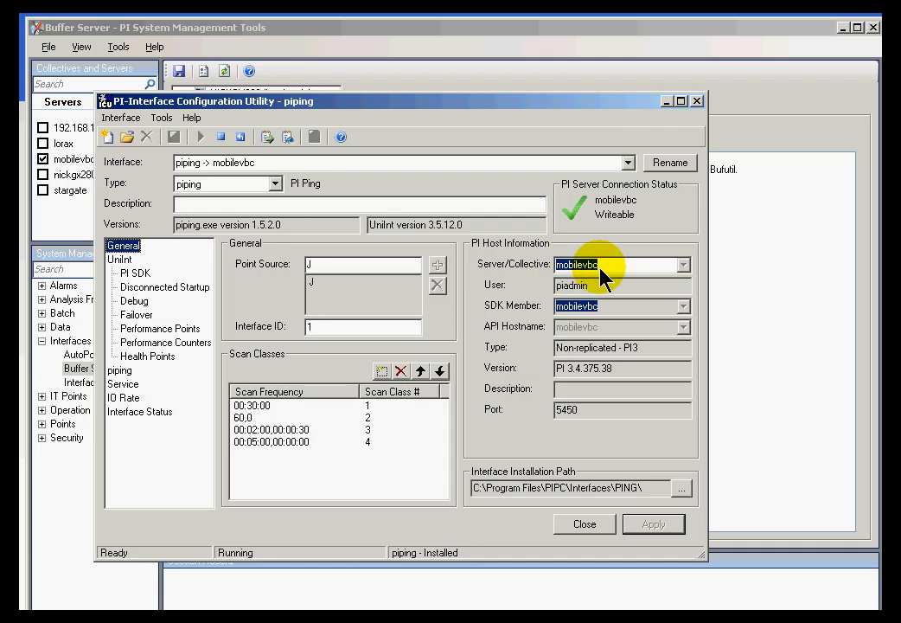
click(629, 163)
click(405, 99)
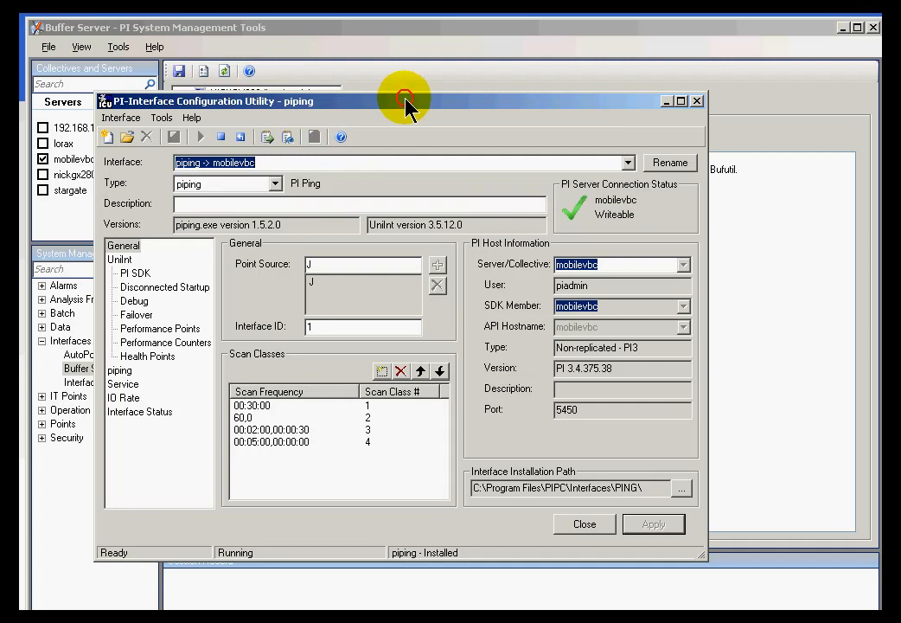
click(121, 117)
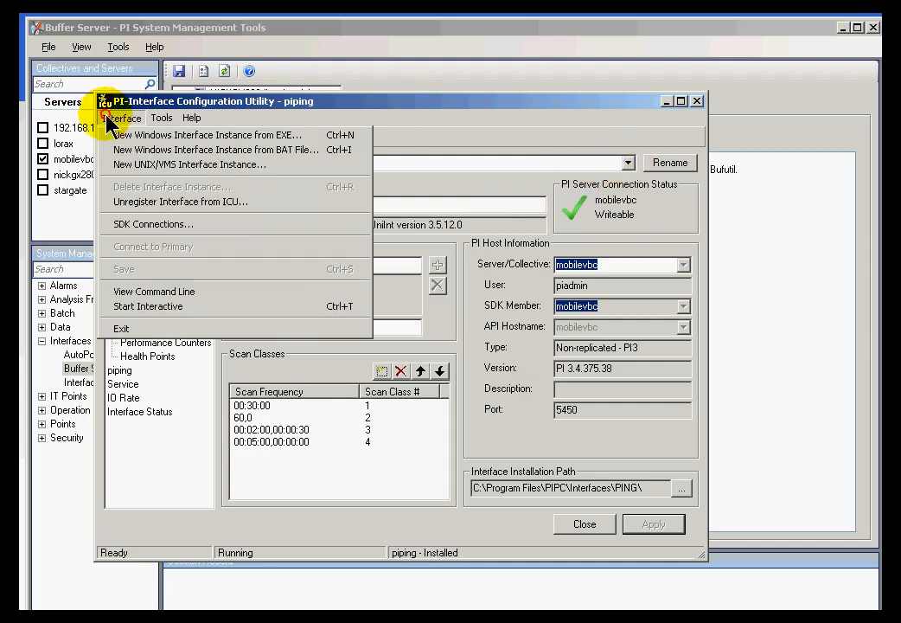
click(381, 106)
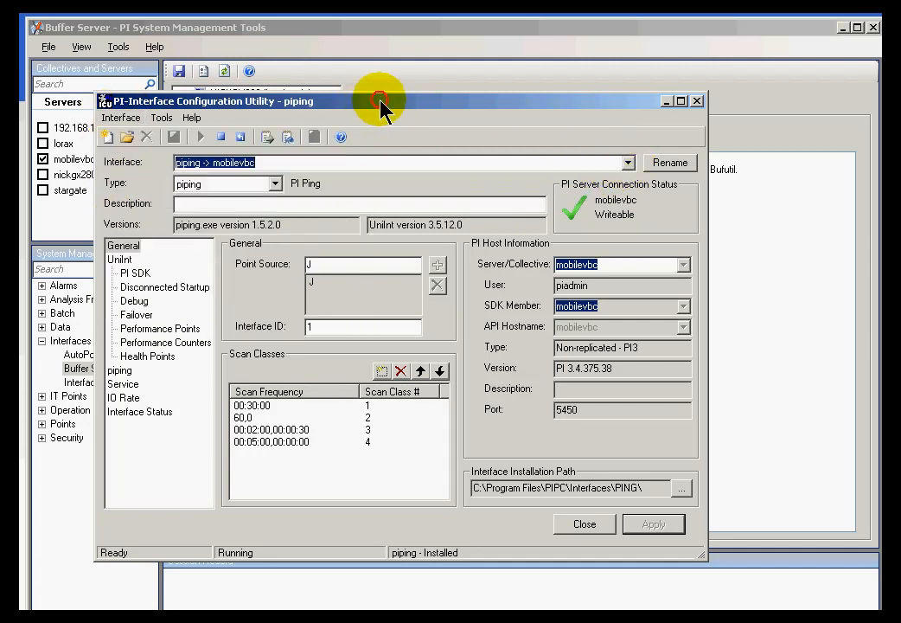
click(629, 164)
click(242, 177)
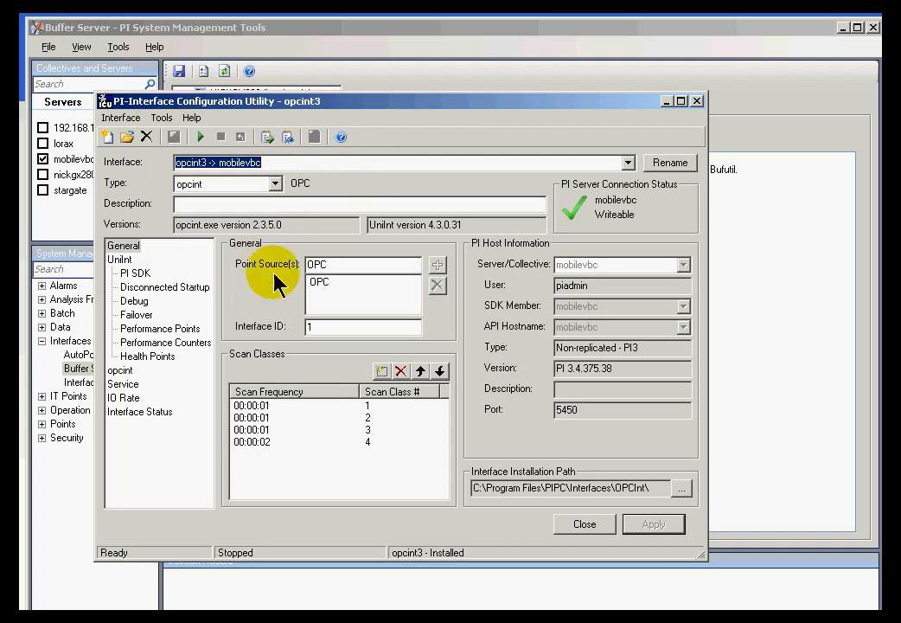
Check the buffer type and the buffered servers list in the Buffering dialog, and close it
click(161, 126)
click(161, 148)
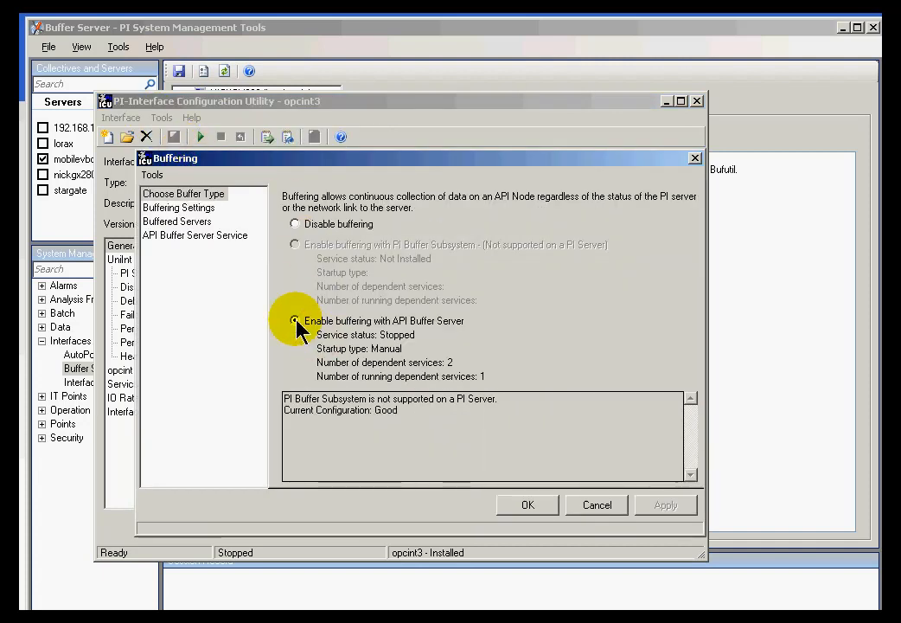
click(171, 222)
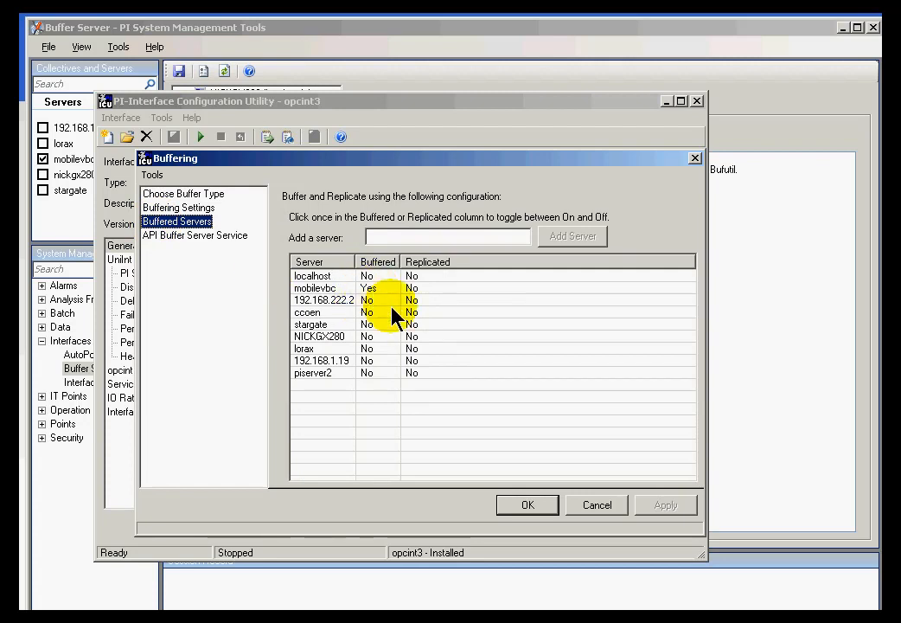
click(532, 508)
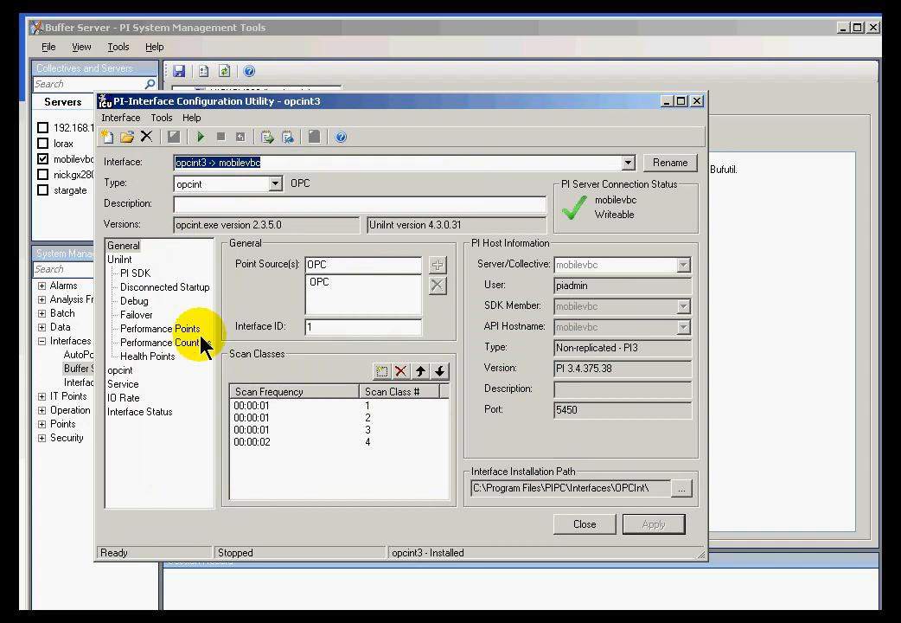
Open the opcint3 service configuration and decline the offer to set the Bufserv dependency automatically
click(123, 384)
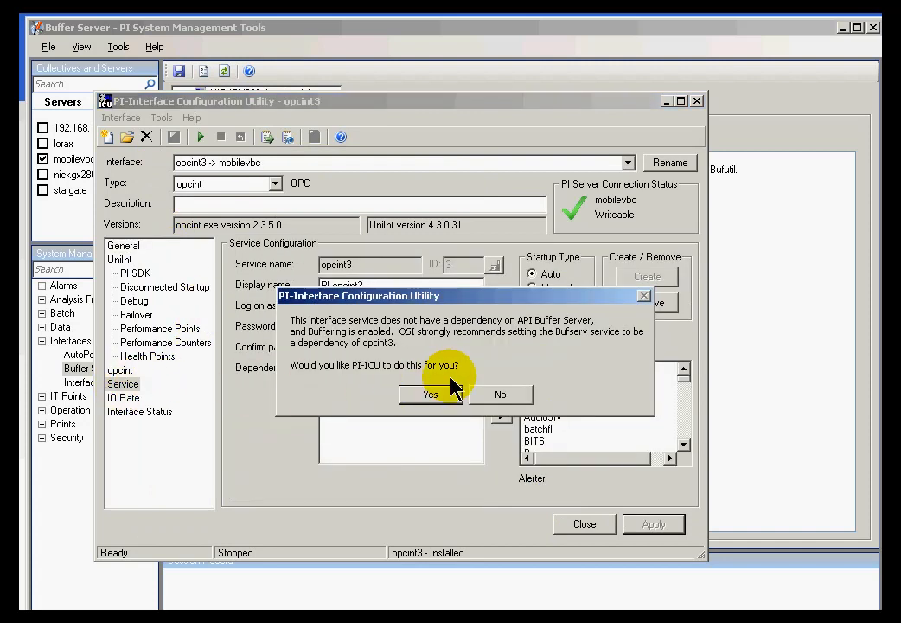
drag(570, 297, 670, 172)
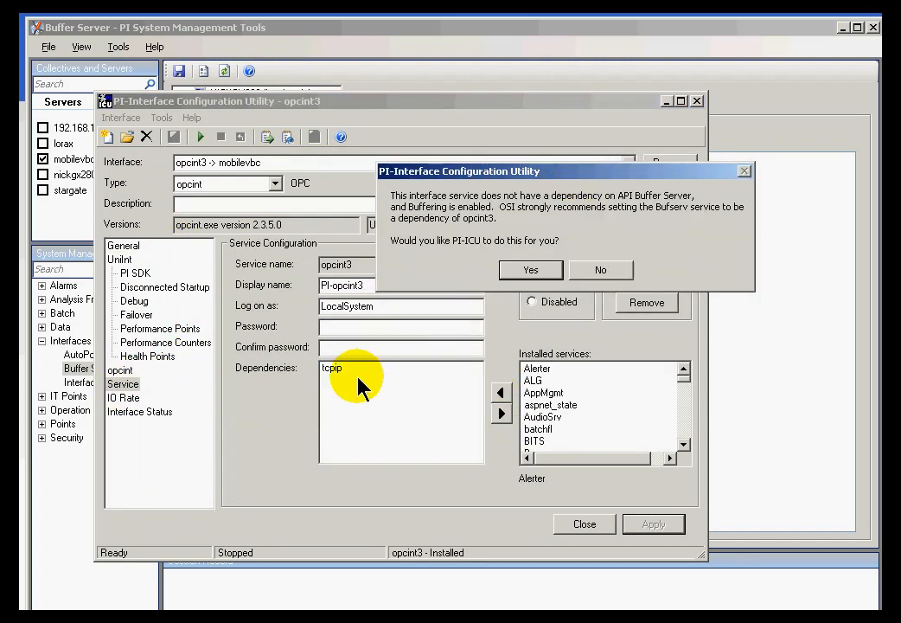
click(599, 269)
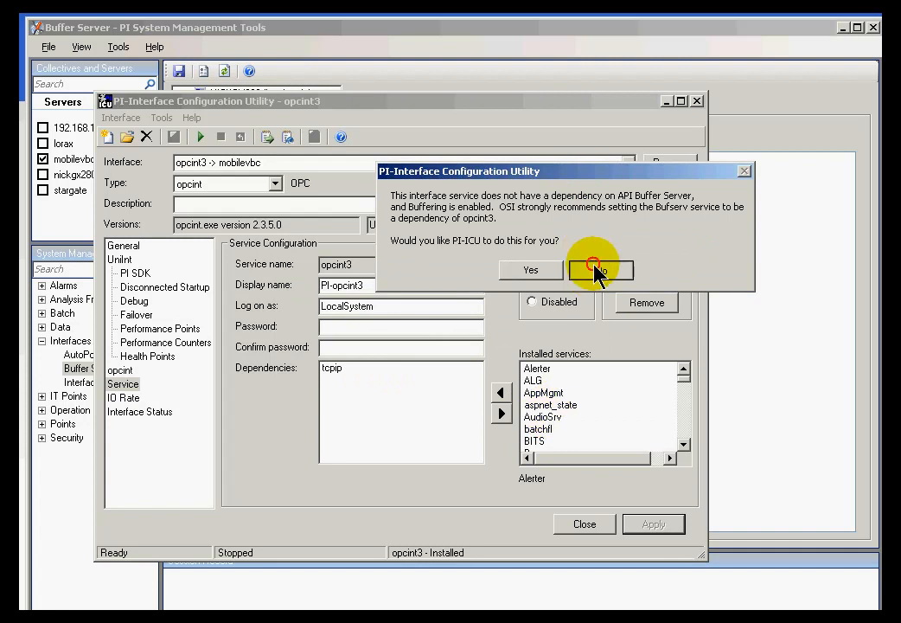
Add the installed bufserv service to the opcint3 service's dependencies and save the interface configuration
click(682, 444)
click(683, 444)
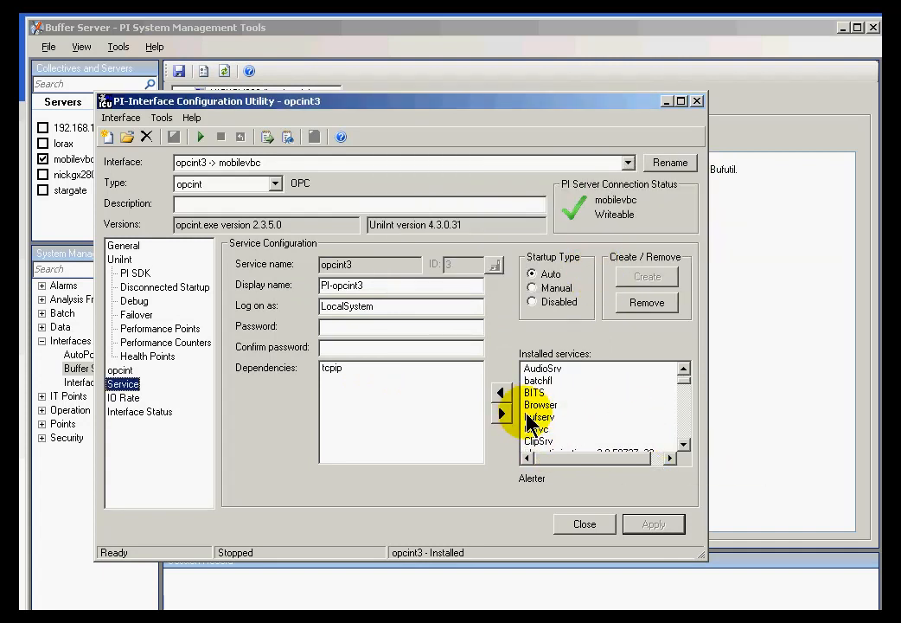
click(534, 417)
click(501, 395)
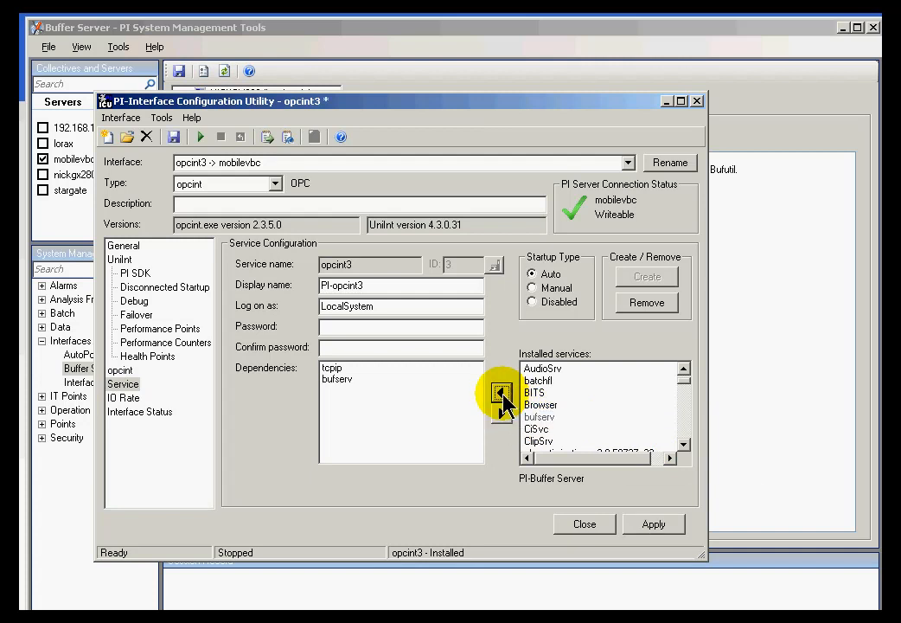
click(121, 117)
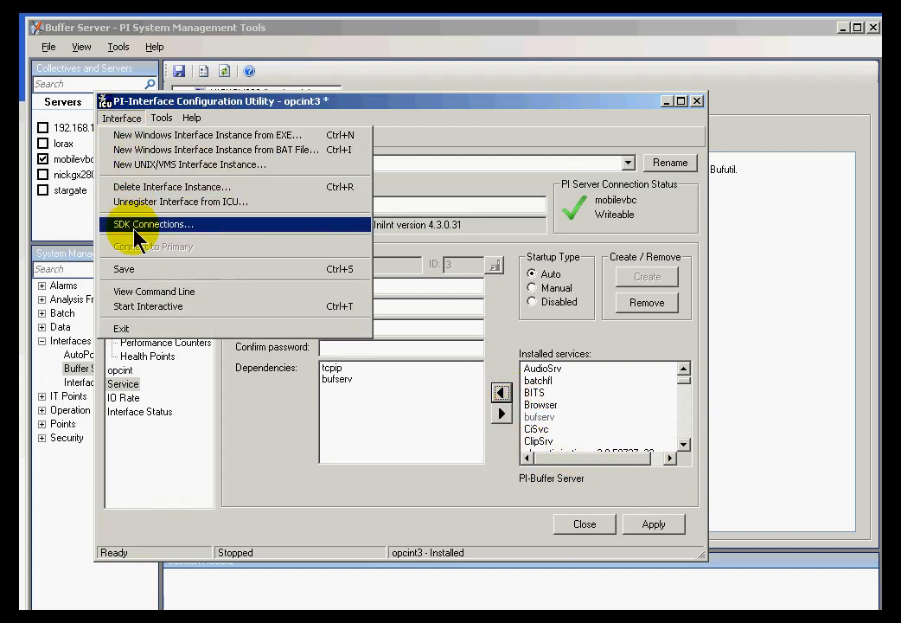
click(130, 269)
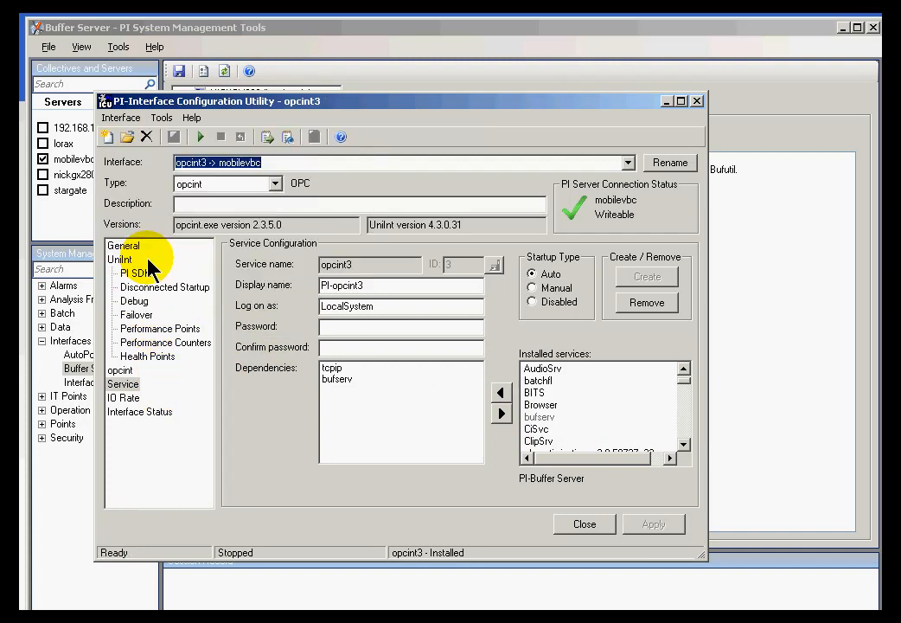
Recheck opcint3's service dependencies and the API Buffer Server's dependent services in the Buffering dialog, leaving everything unchanged
click(124, 246)
click(123, 383)
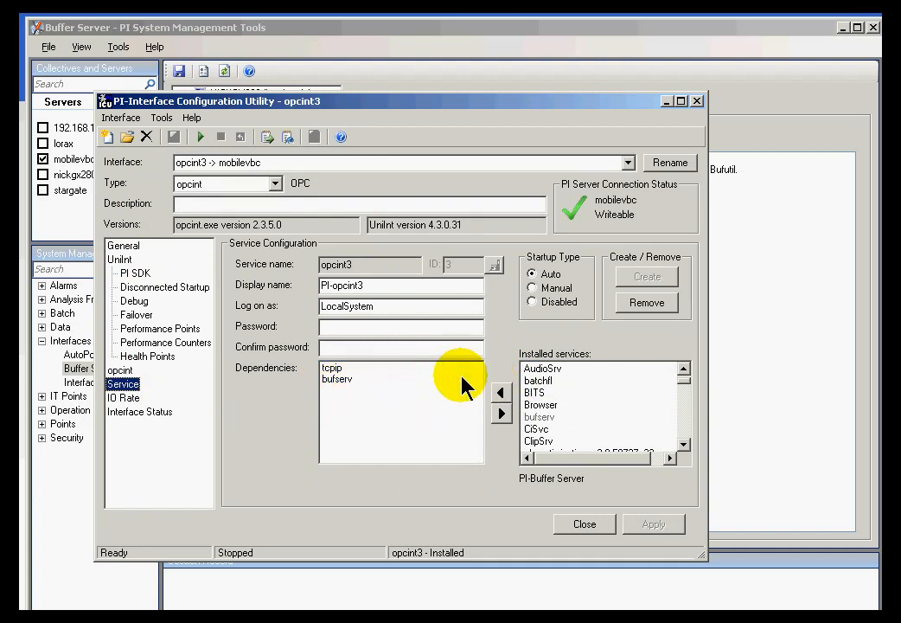
click(163, 117)
click(169, 147)
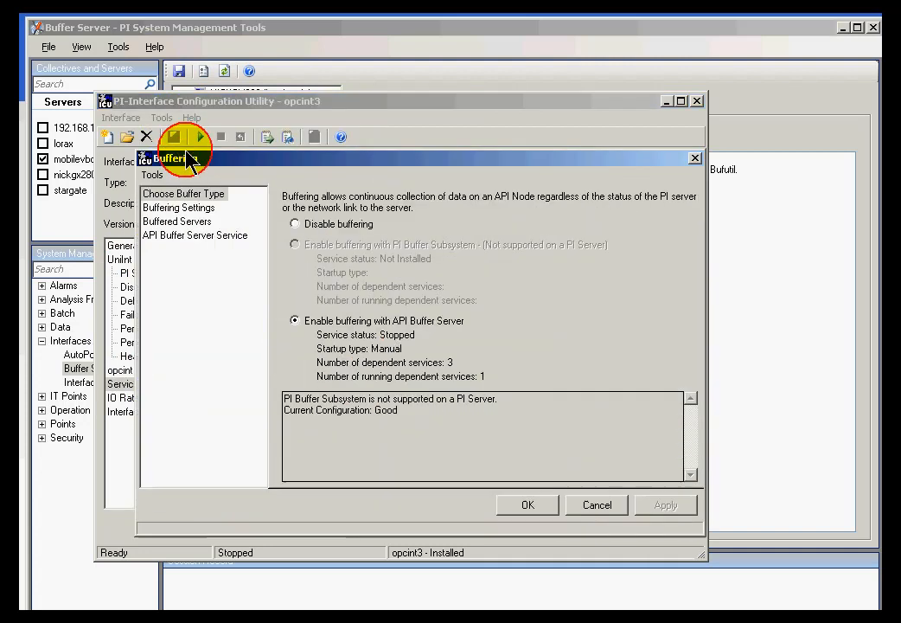
click(590, 509)
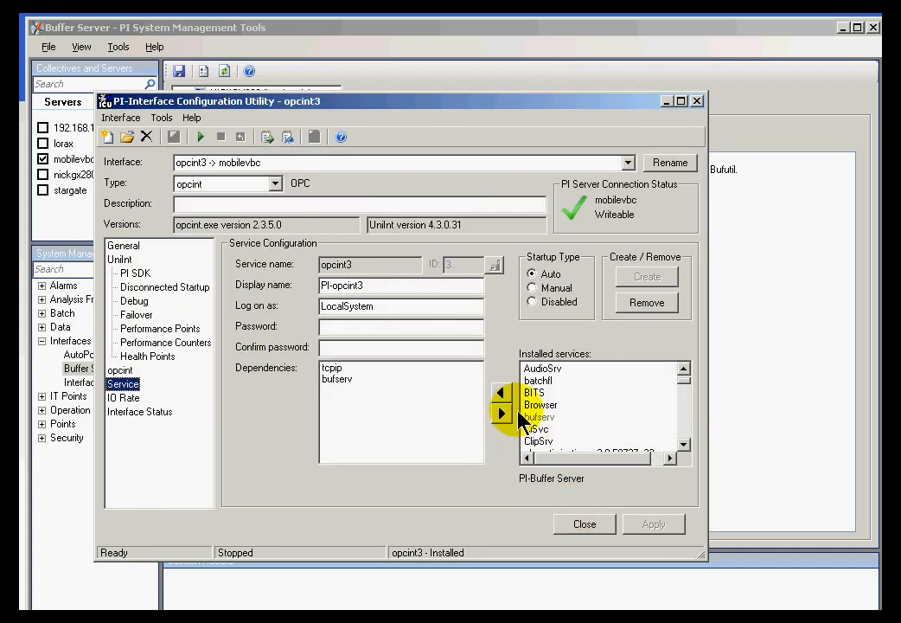